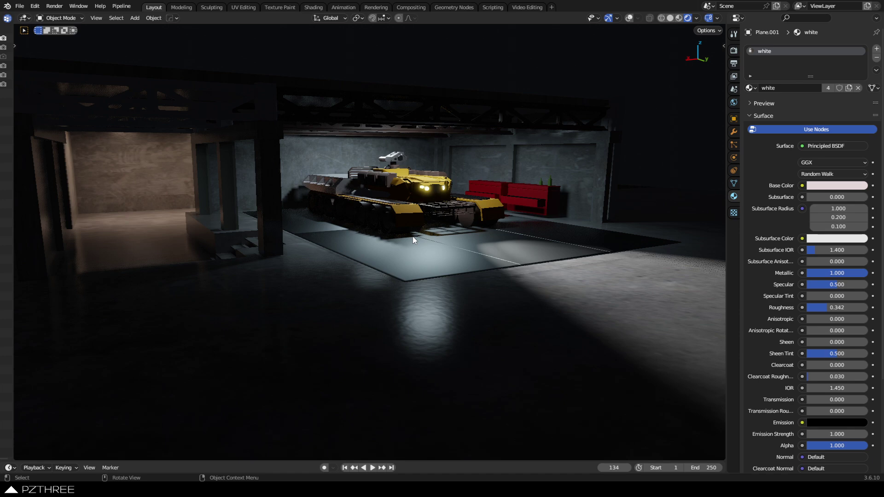
Select the Plane object so its Material.001 and white material slots appear.
click(429, 186)
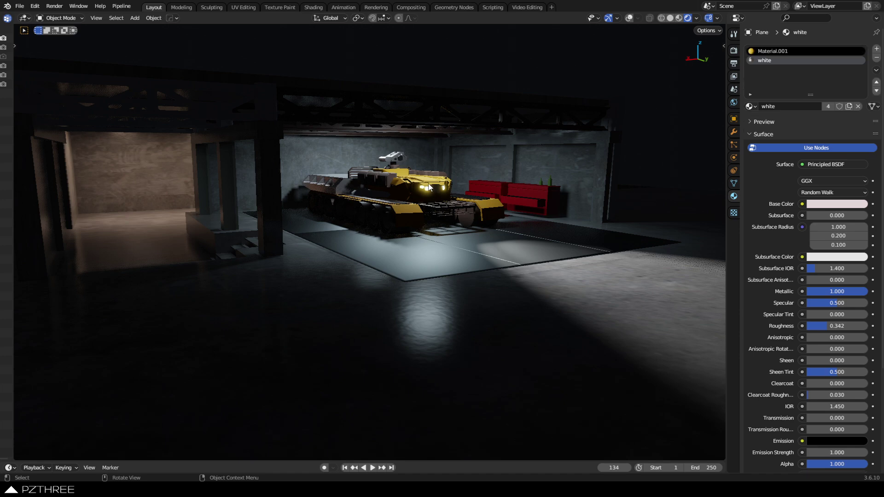
Turn on the viewport overlays and scene statistics.
key(KP_0)
click(629, 17)
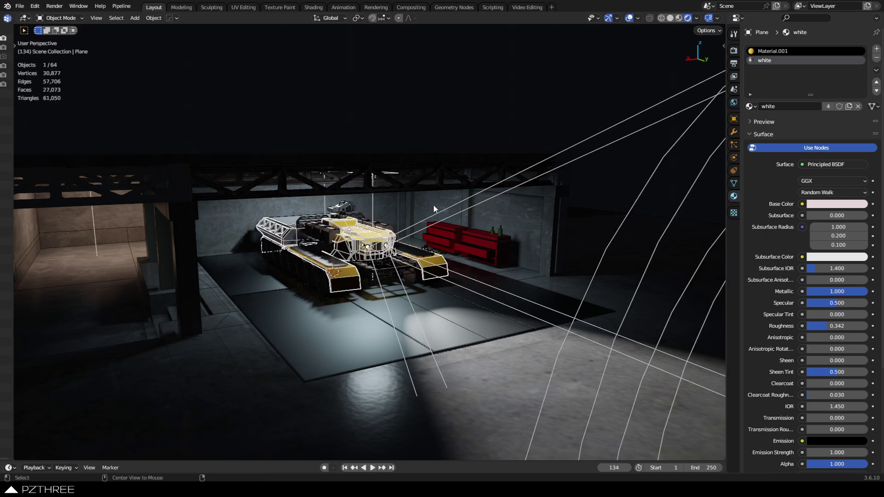
scroll(485, 289, up, 6)
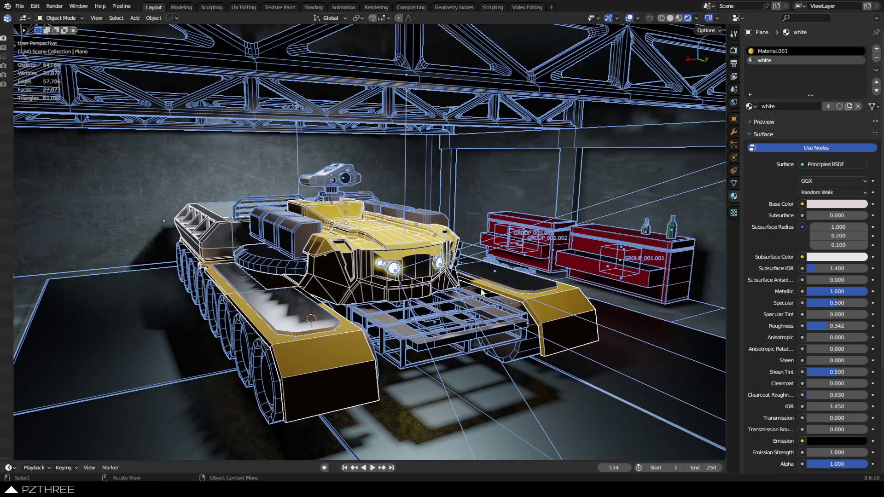
Deselect everything and orbit around the yellow tank to view its front, side and wheels.
key(alt+a)
middle_drag(485, 289, 428, 260)
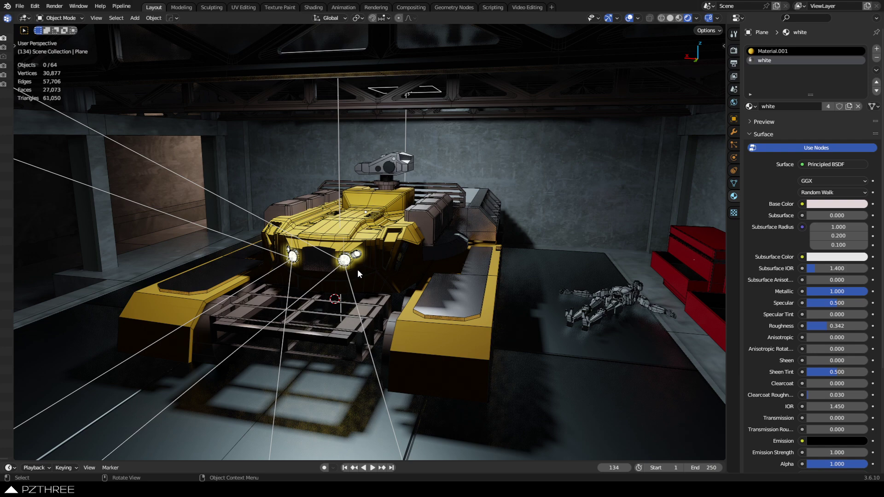
middle_drag(358, 270, 432, 254)
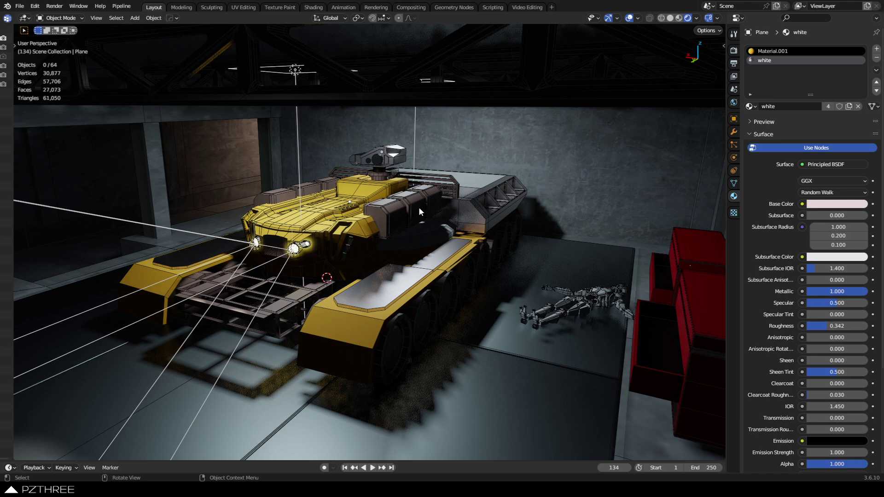
In solid shading, isolate the tank hull in Local View and inspect its side and underside.
click(669, 19)
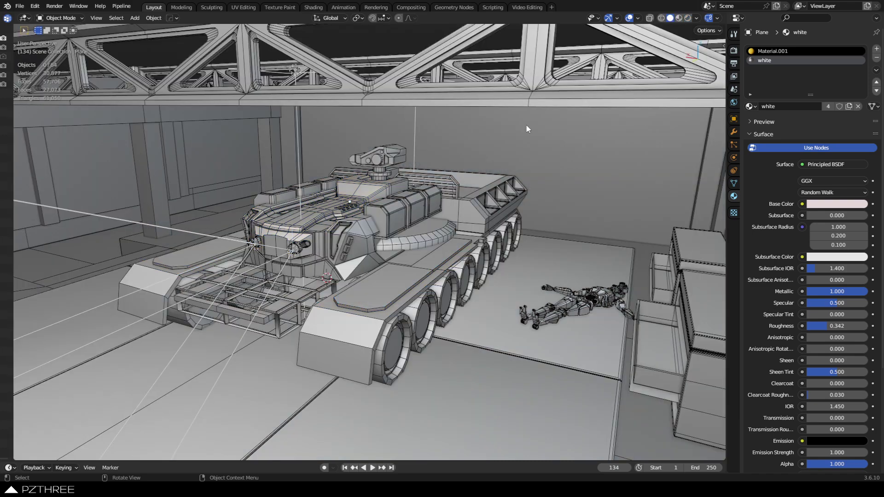
click(342, 218)
key(KP_Divide)
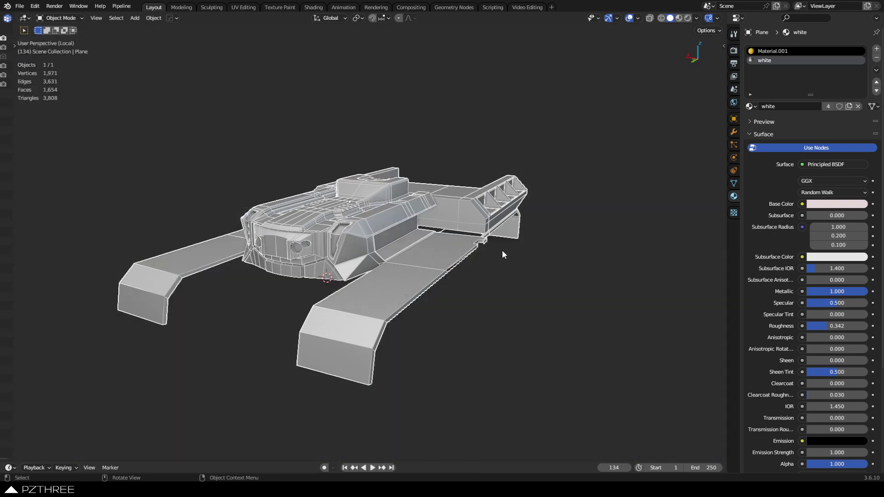
scroll(407, 251, up, 4)
middle_drag(479, 282, 375, 280)
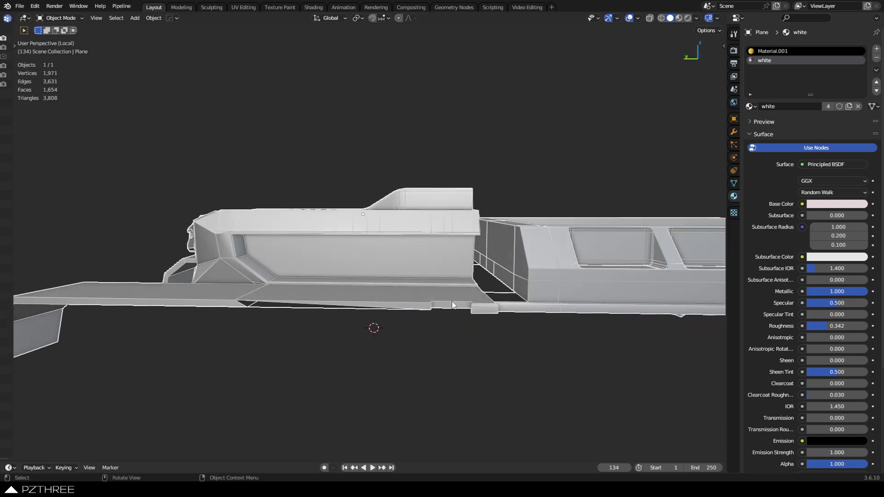
middle_drag(455, 305, 354, 247)
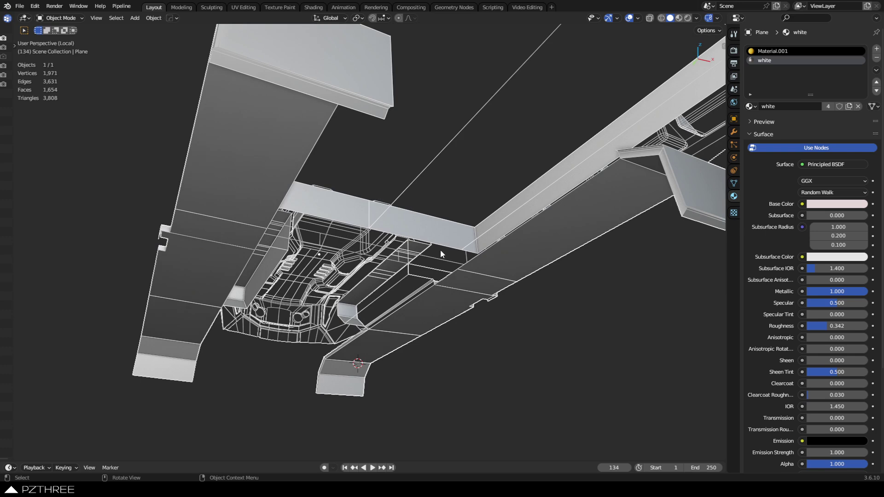
Return to the full scene and orbit round to face the tank's front.
key(KP_Divide)
middle_drag(410, 251, 340, 255)
scroll(286, 279, down, 5)
scroll(250, 271, up, 5)
middle_drag(251, 275, 417, 260)
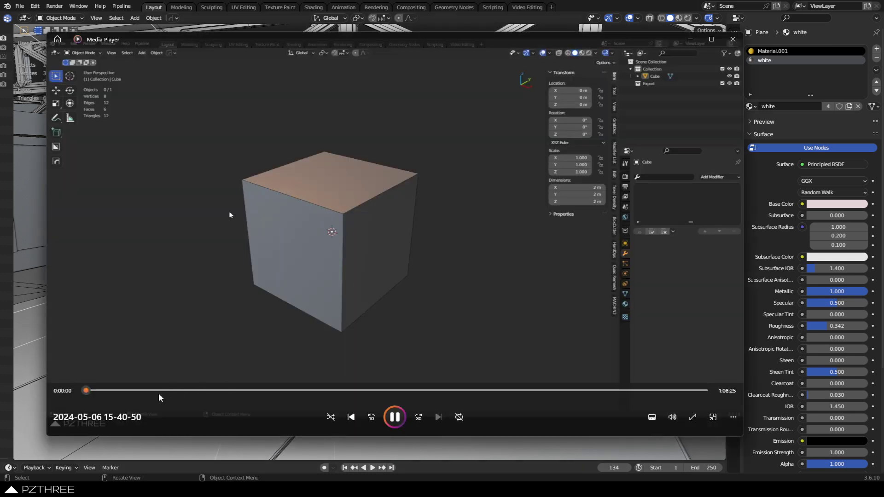
Scrub from the plane modelling at 0:01:22 forward to the vertex editing near 0:11:37.
click(102, 392)
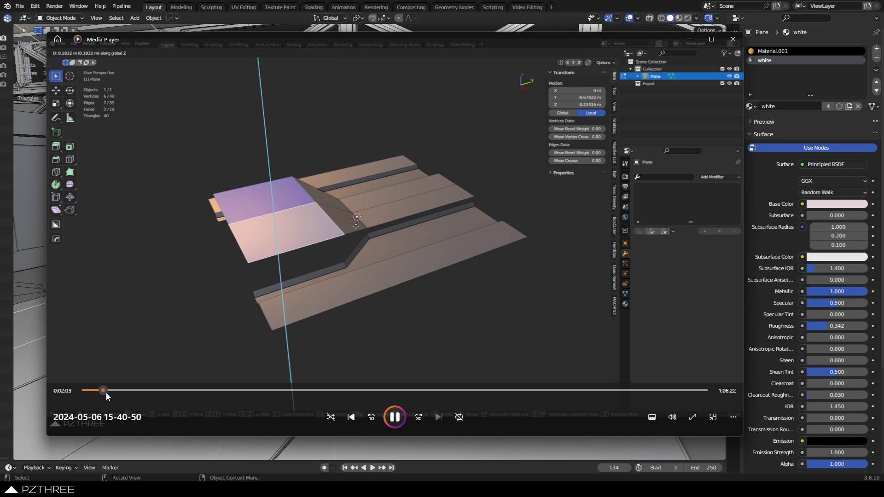
click(102, 391)
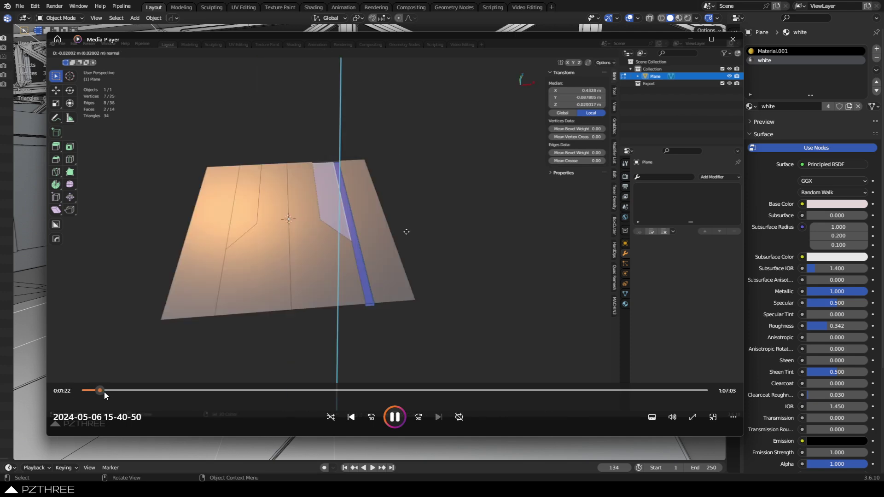
drag(104, 392, 190, 399)
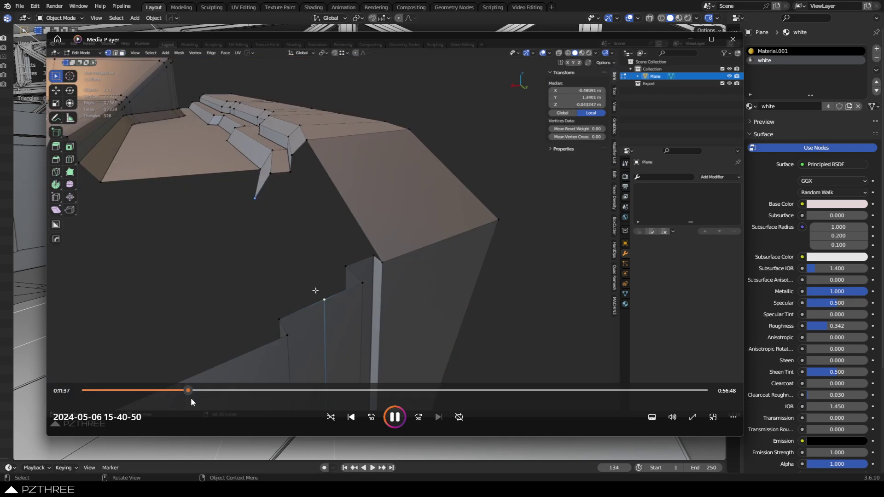
drag(194, 399, 680, 393)
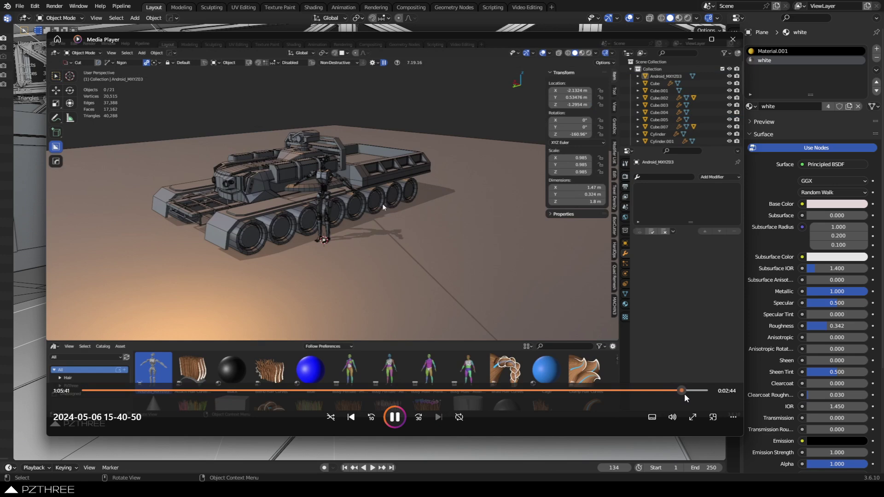
Move the playhead to about 1:05:41, showing the finished tank beside the android figure.
drag(684, 393, 678, 391)
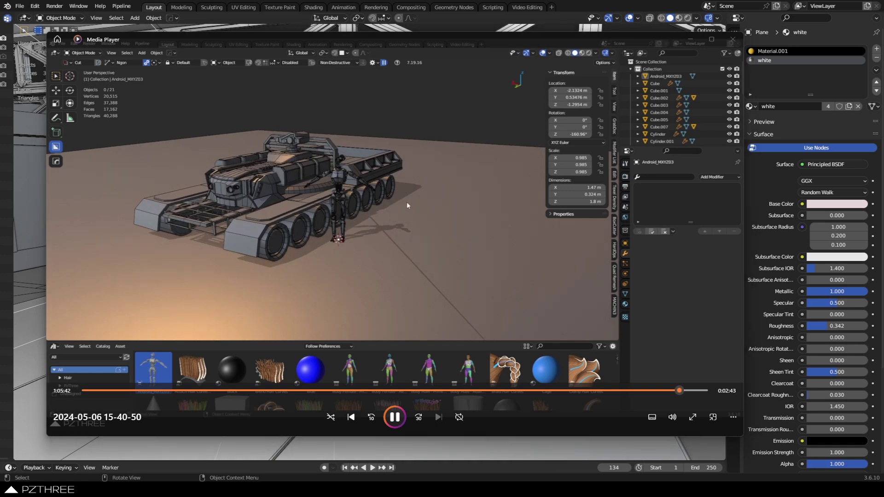
Load the next recording and skip through the wall bevelling, extrusion and edge editing parts.
key(ctrl+f)
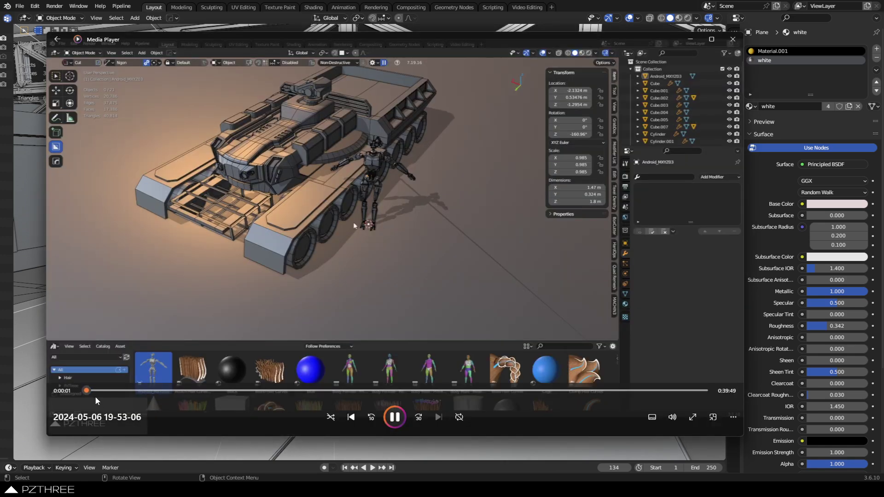
click(103, 391)
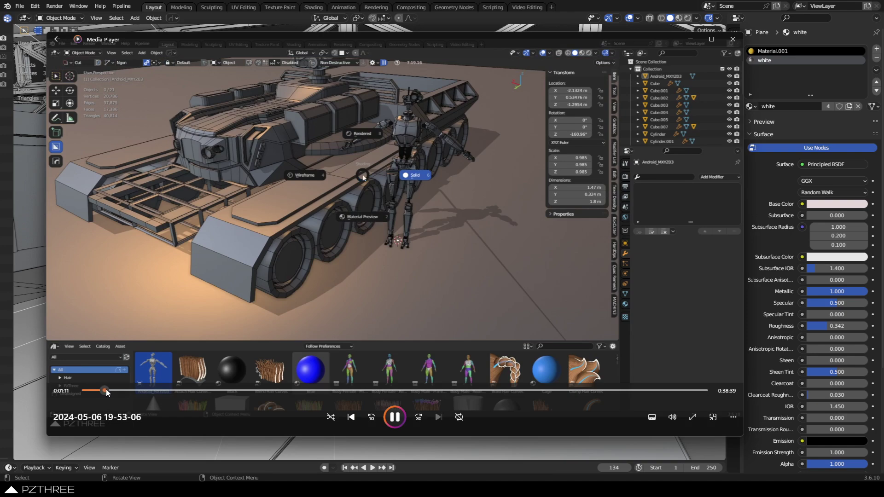
drag(106, 390, 108, 391)
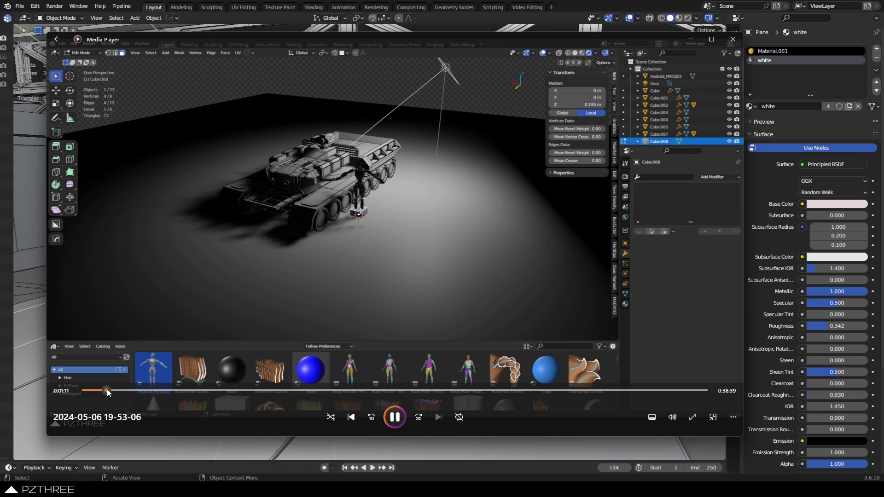
click(113, 391)
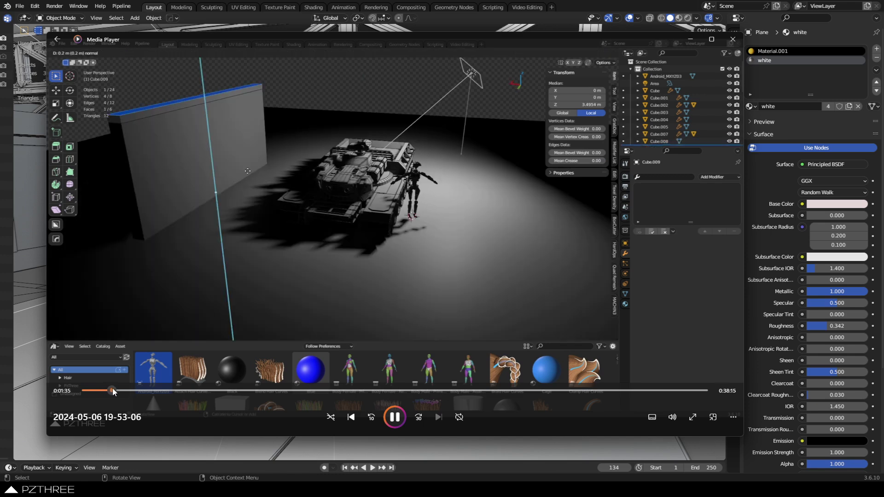
drag(115, 388, 121, 387)
click(131, 390)
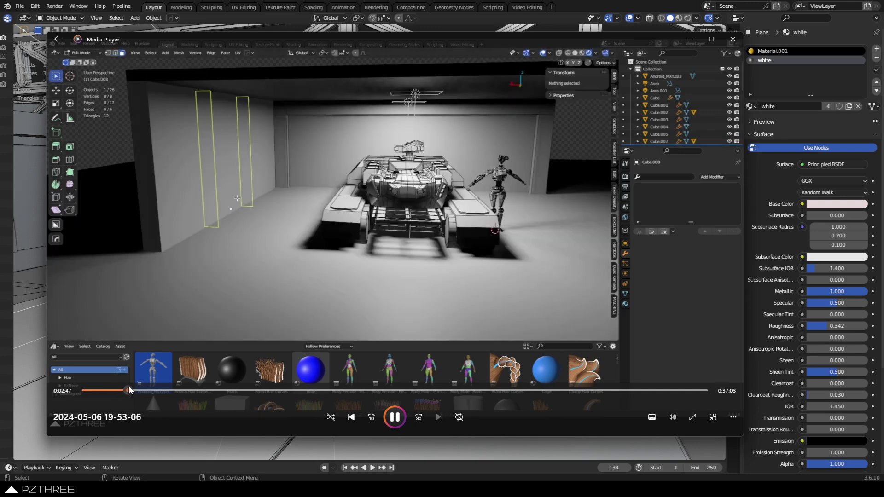
click(142, 390)
click(147, 390)
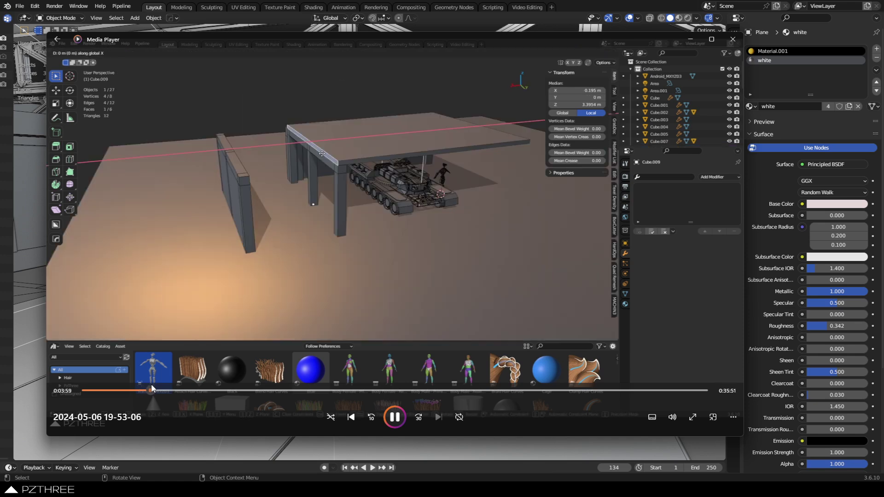
click(165, 390)
drag(165, 390, 481, 388)
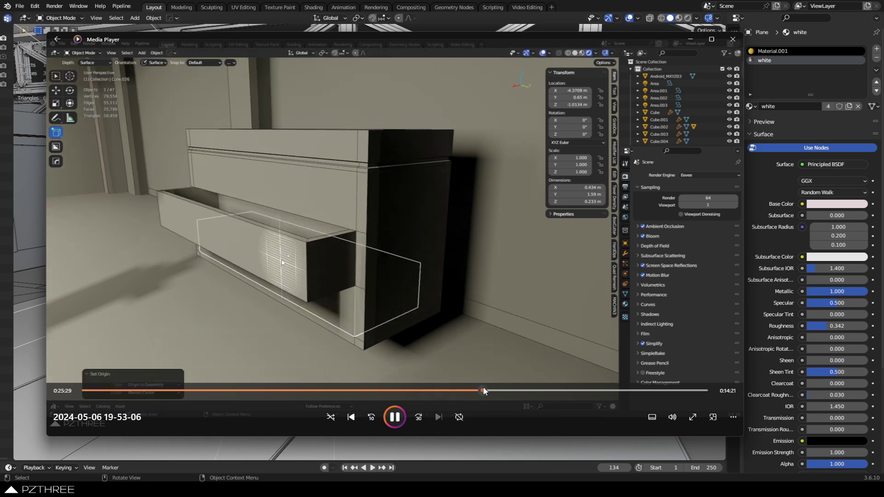
Step forward through the cabinet modelling to 0:28:40, where the grouped cabinet stands by the wall.
click(488, 390)
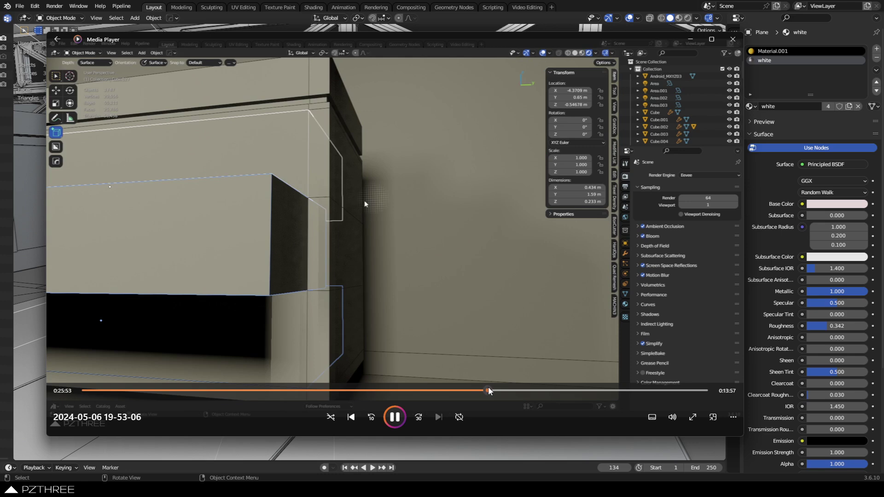
click(493, 391)
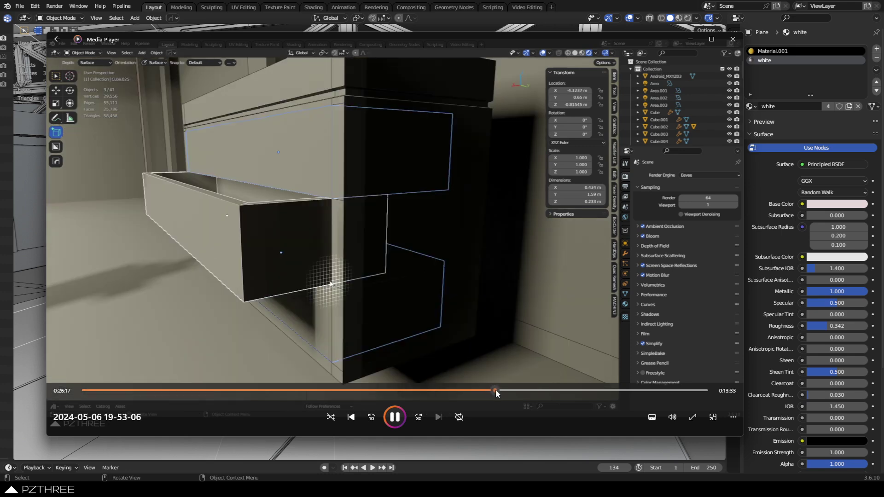
click(497, 391)
click(503, 391)
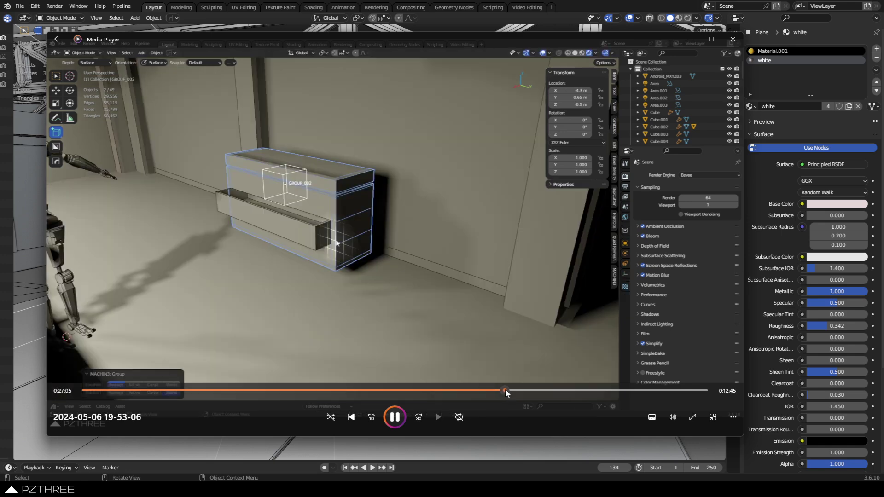
click(513, 390)
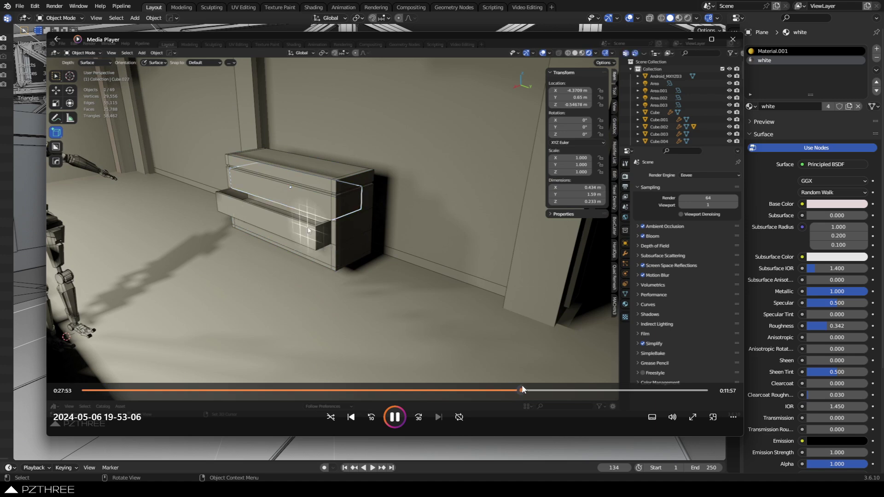
click(527, 391)
Skip past the wider cabinet view to the tank in the red-walled hangar and floor material work.
click(530, 391)
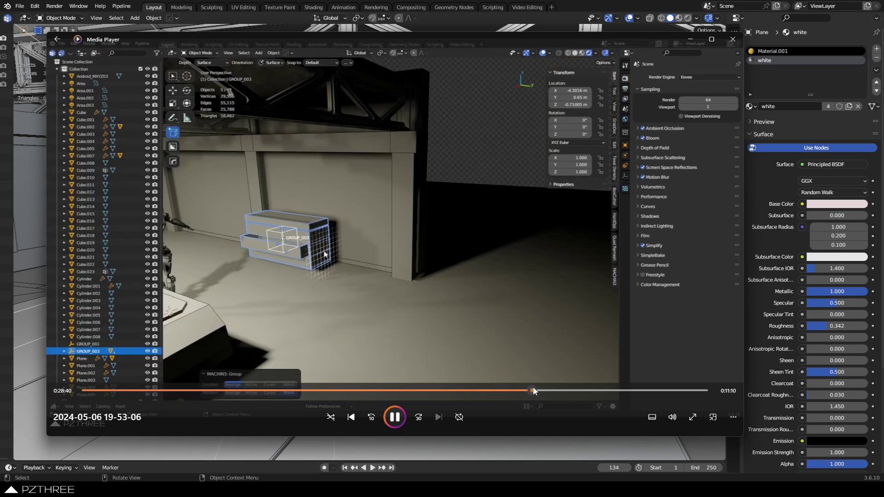
click(538, 390)
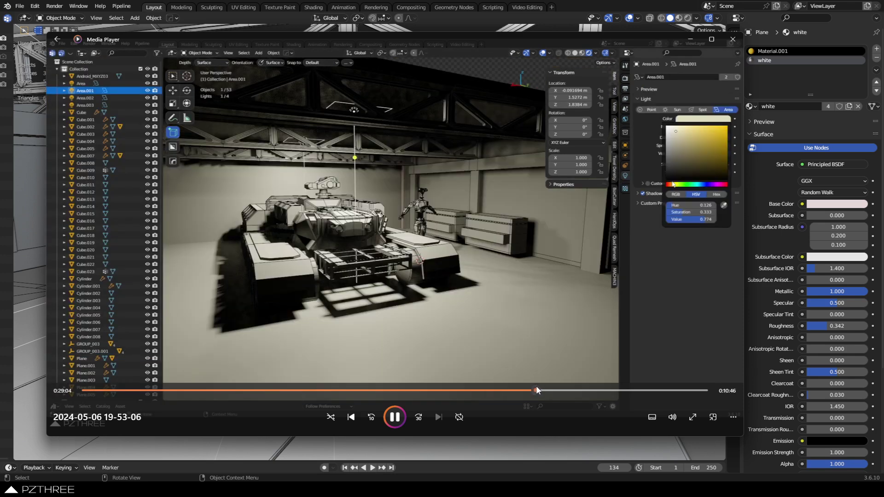
click(543, 390)
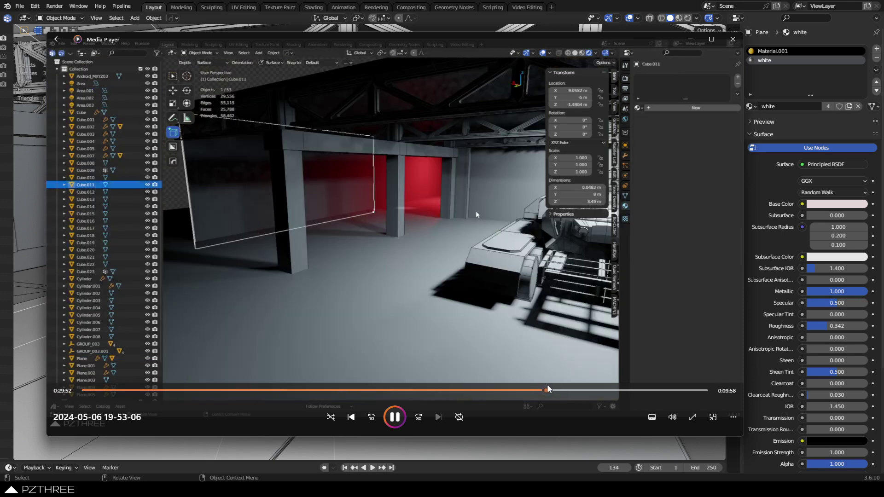
click(549, 391)
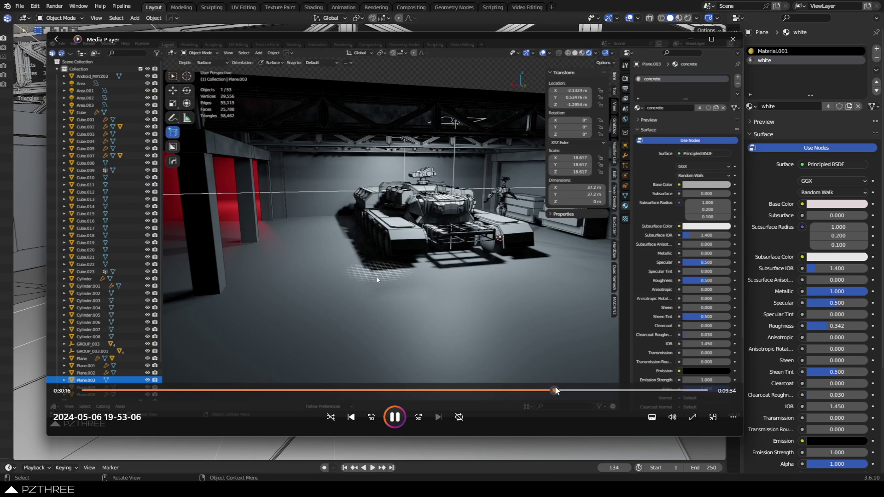
click(556, 391)
Step through the track scaling and tank edits to the orange tank at 0:34:39.
click(568, 391)
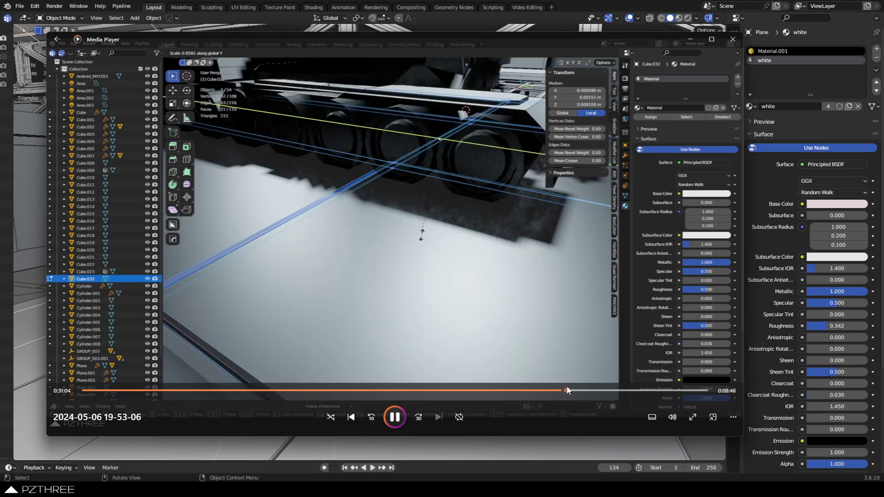
click(576, 390)
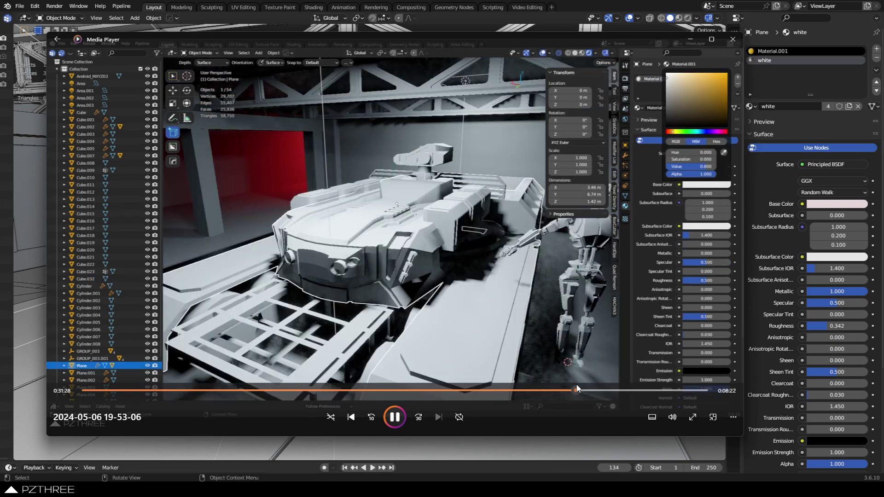
click(582, 391)
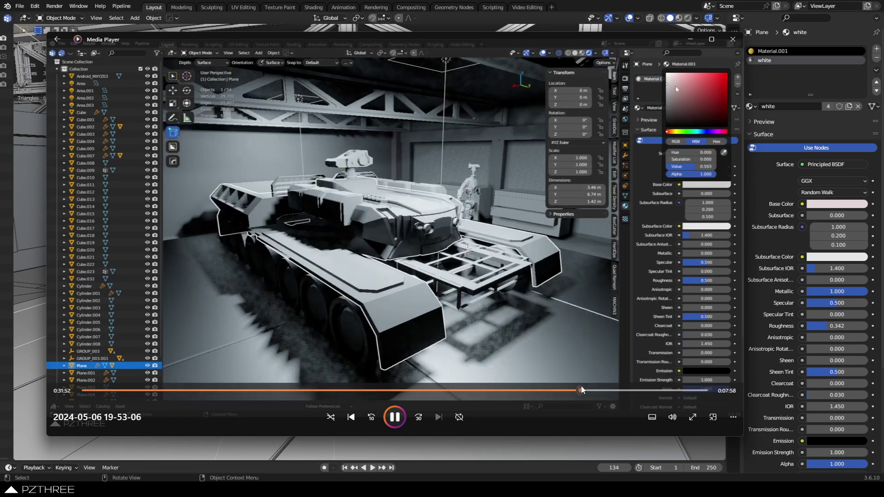
click(586, 390)
click(590, 391)
click(596, 391)
click(603, 391)
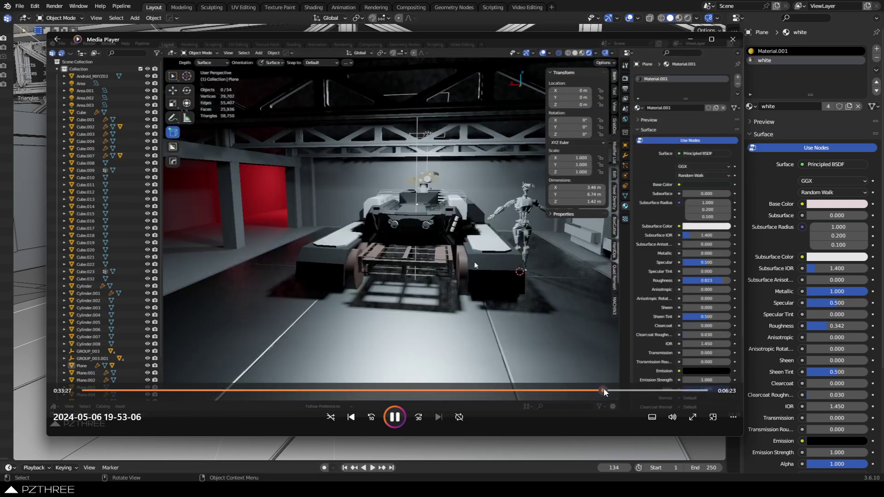
Skip past the headlight and spot light setup to 0:37:02, where the tank is coloured orange.
click(612, 391)
click(624, 391)
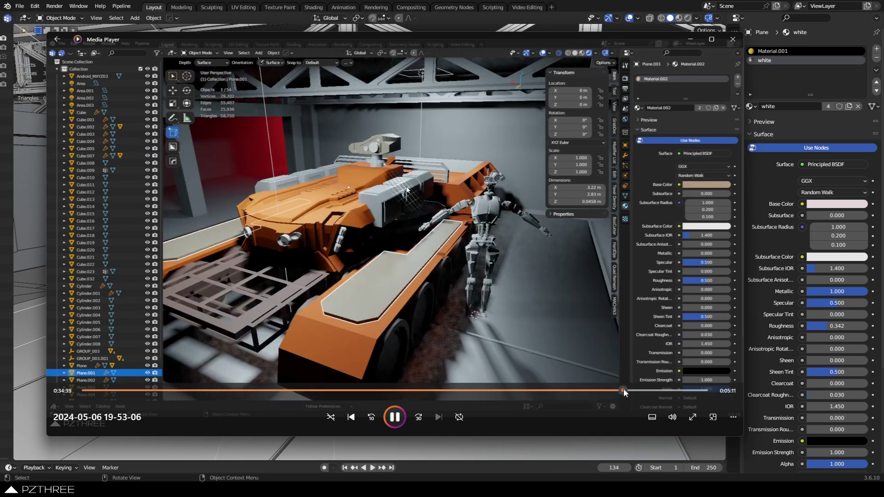
click(628, 391)
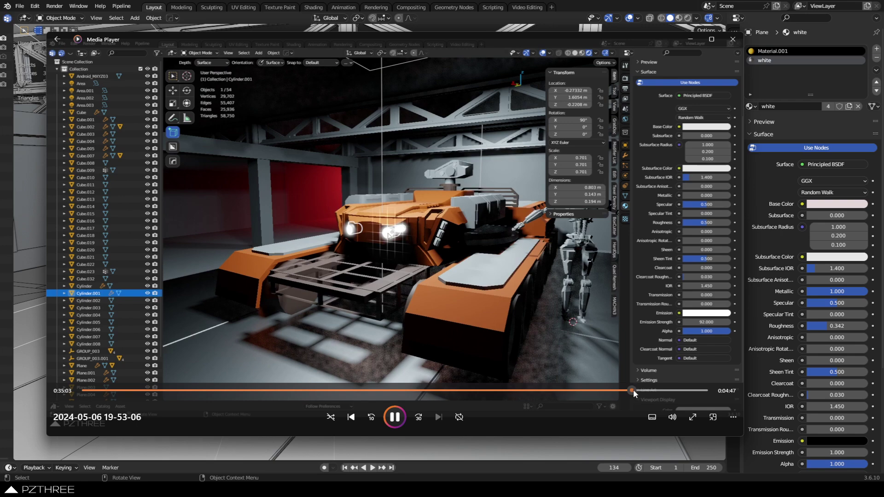
click(638, 391)
click(642, 390)
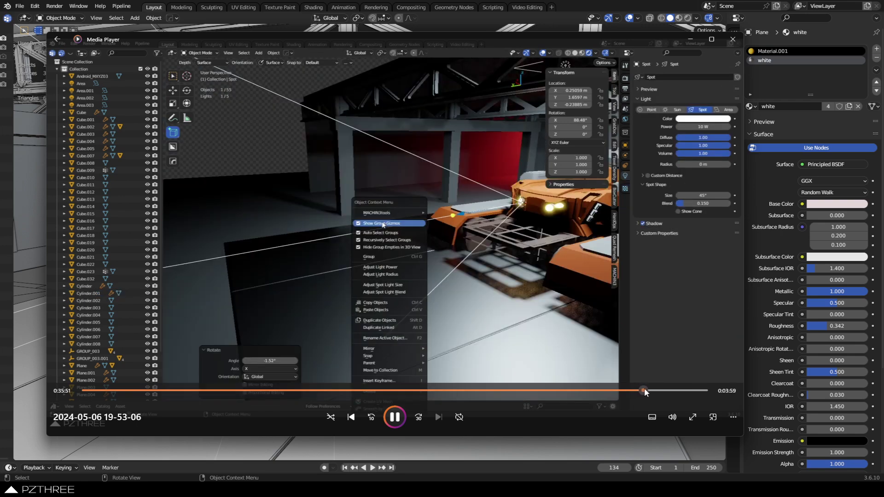
click(651, 390)
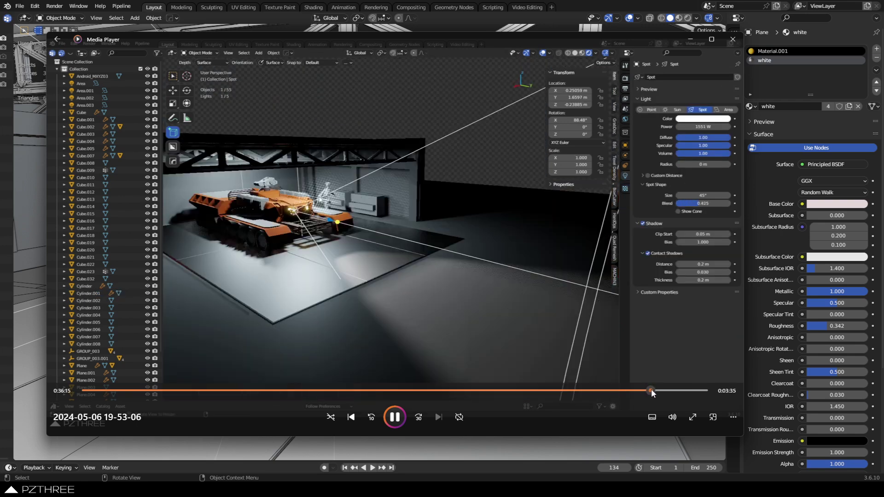
click(656, 391)
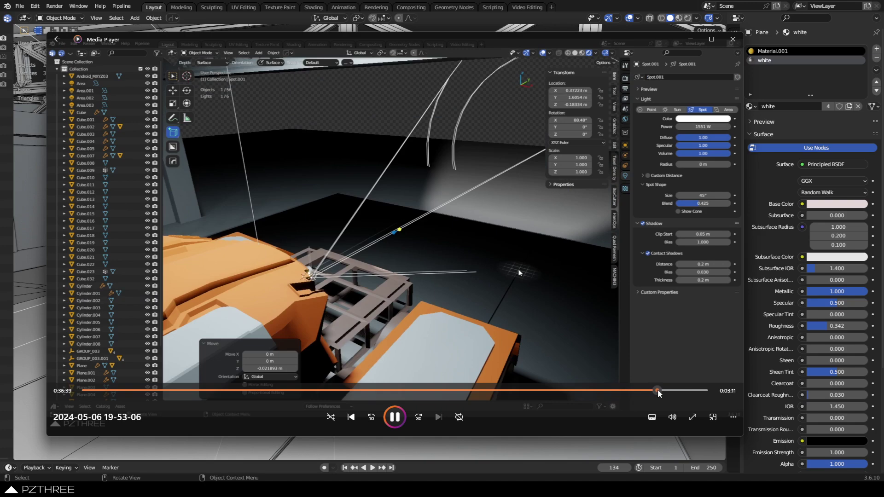
click(658, 391)
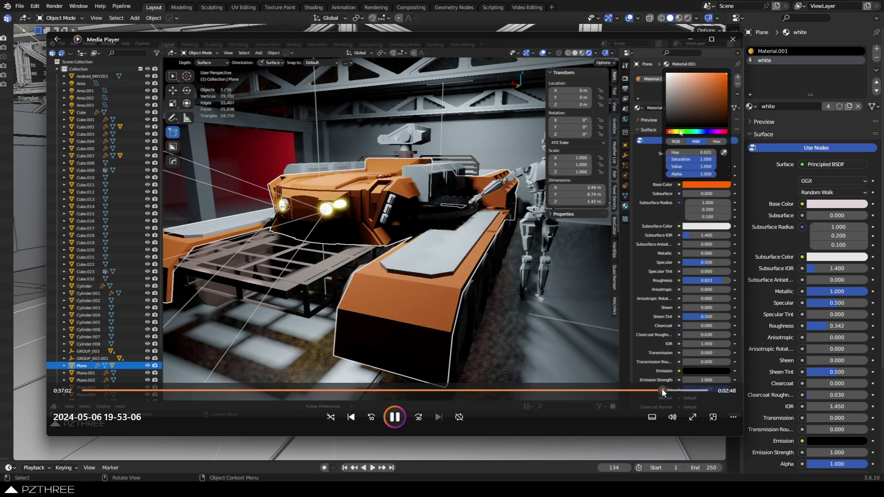
Nudge playback forward to 0:39:34, showing the yellow-painted tank in the red-walled hangar.
drag(661, 389, 664, 388)
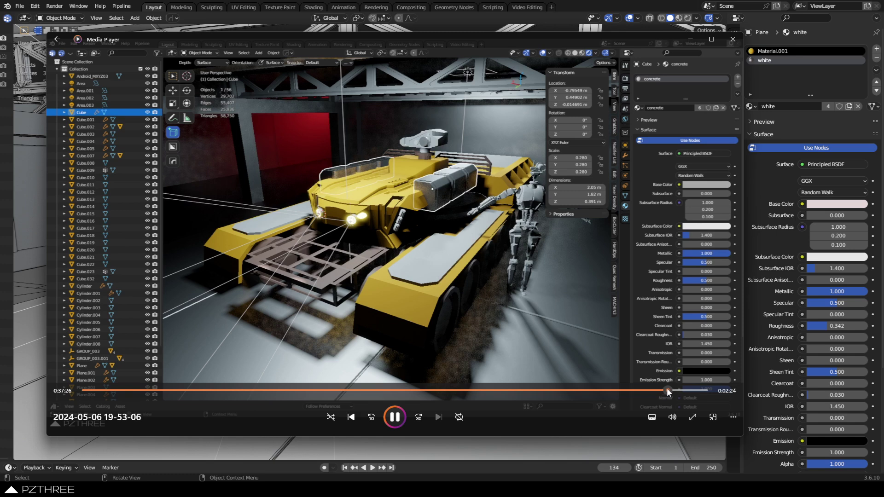
drag(668, 388, 671, 387)
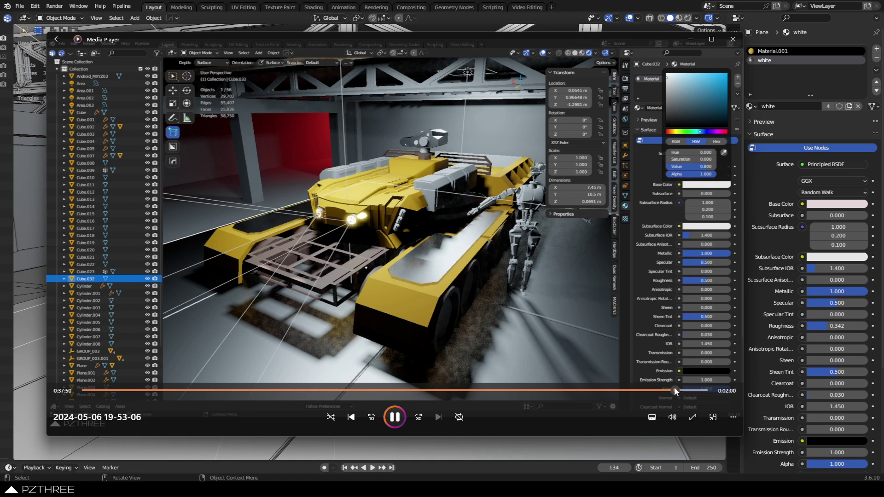
drag(676, 387, 677, 388)
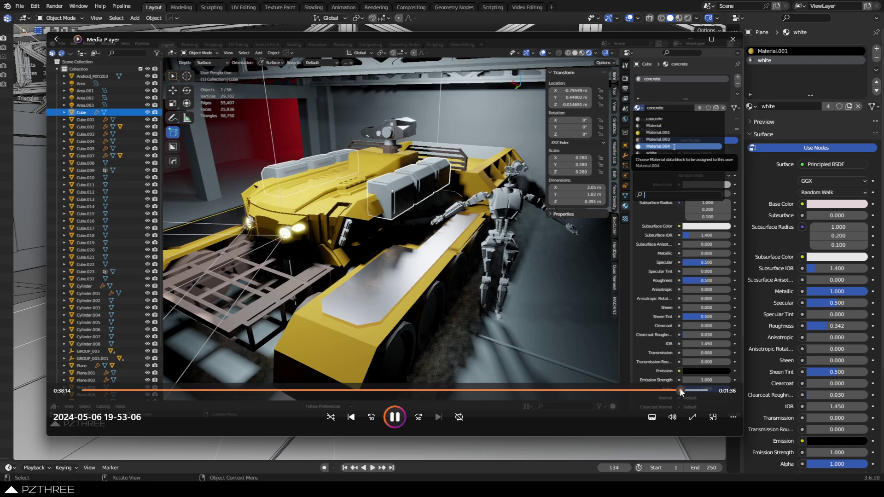
drag(680, 388, 683, 388)
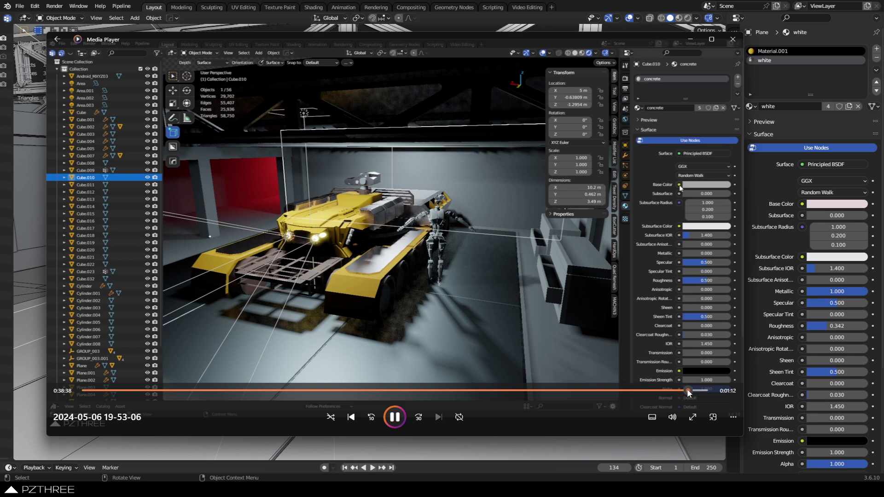
drag(687, 389, 694, 388)
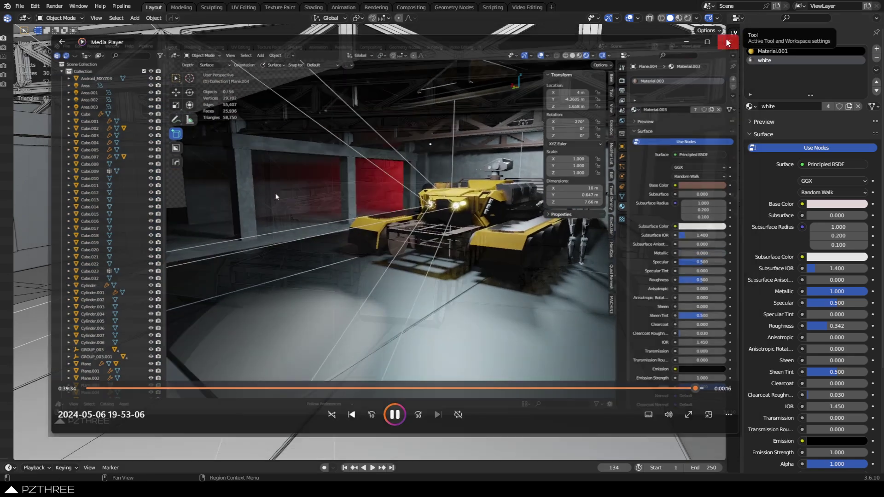
Close the Media Player video and orbit the view around the hangar wall.
click(729, 40)
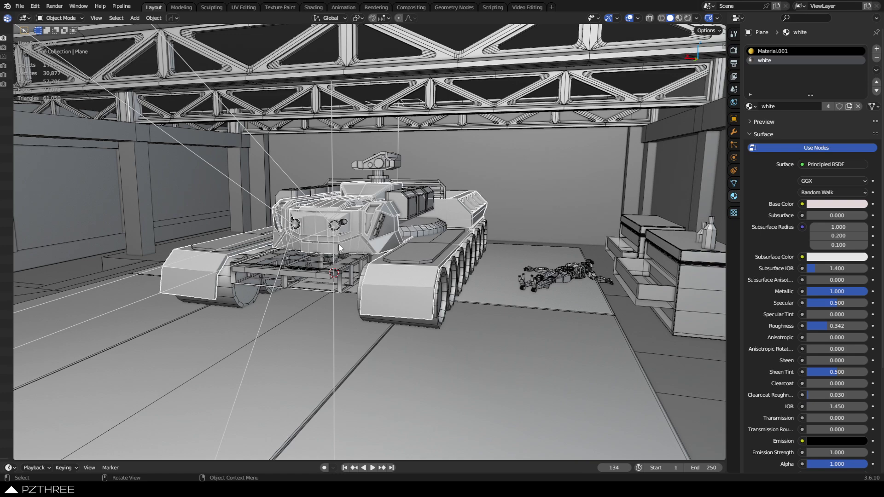
alt+middle_click(82, 268)
mouse_move(300, 314)
middle_down()
mouse_move(410, 317)
mouse_move(417, 287)
middle_up()
Switch to Material Preview, then Rendered shading, and orbit to face the tank's lit front.
key(z)
click(428, 328)
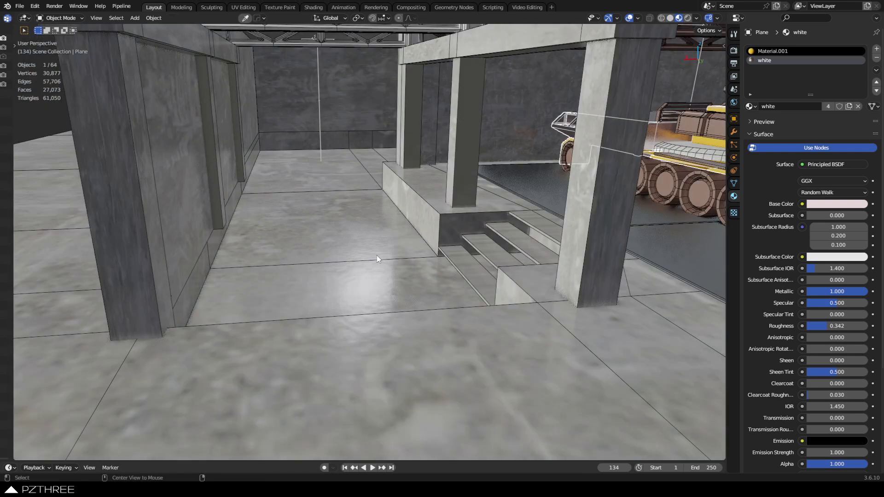
middle_drag(377, 256, 390, 265)
key(z)
click(402, 222)
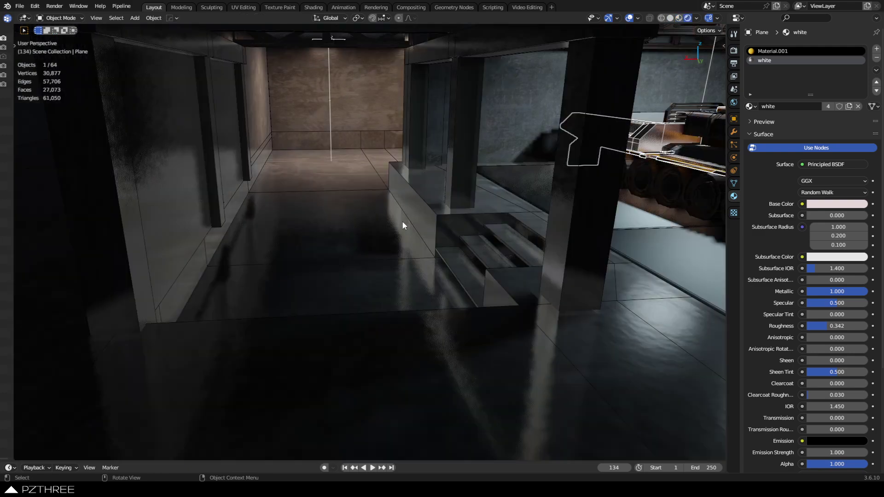
middle_drag(341, 227, 355, 243)
middle_drag(309, 191, 381, 200)
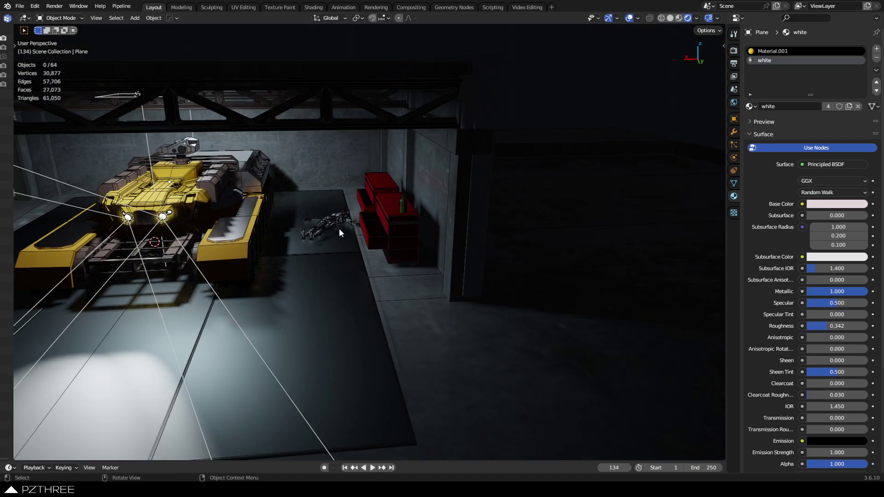
middle_drag(339, 228, 458, 260)
scroll(372, 245, up, 6)
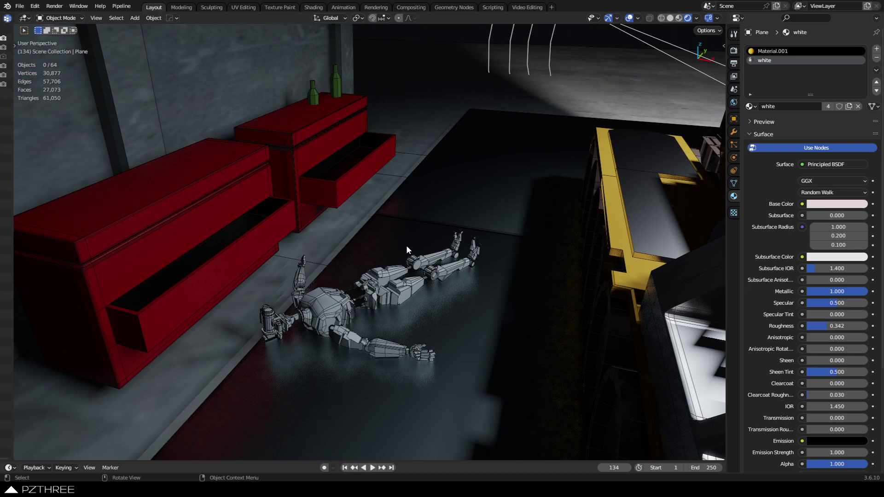
middle_drag(522, 258, 452, 284)
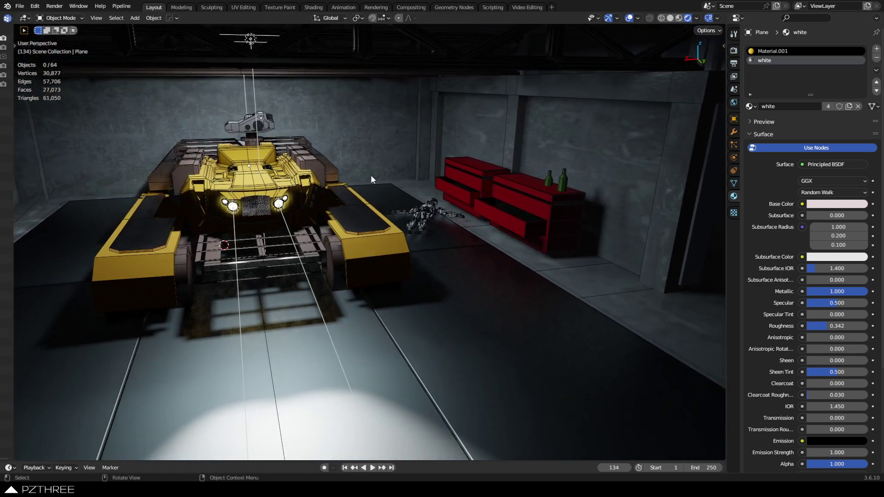
middle_drag(363, 272, 382, 263)
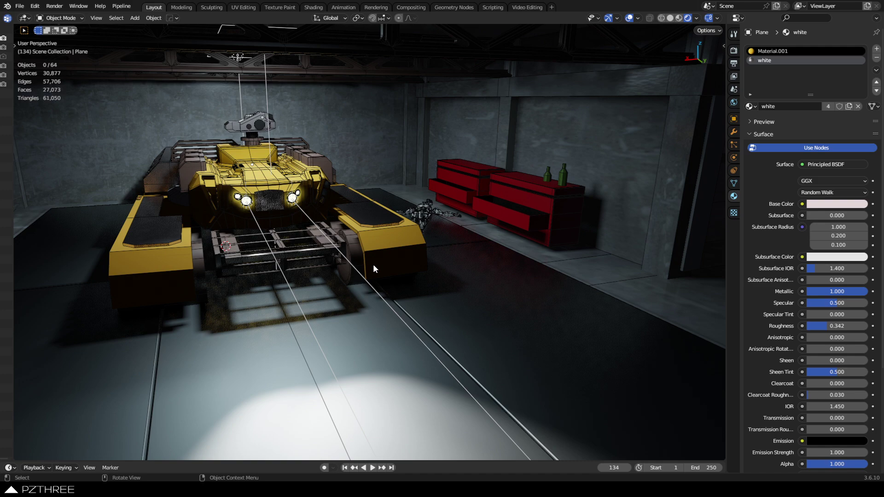
middle_drag(393, 237, 473, 230)
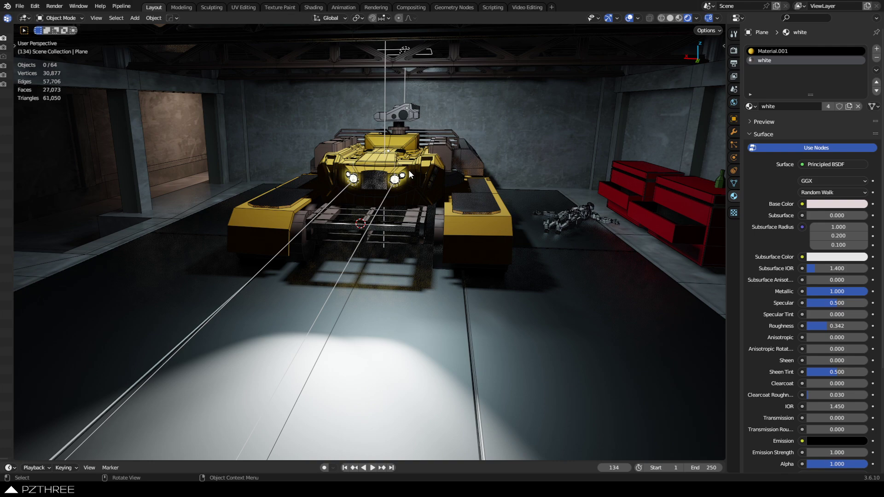
click(416, 119)
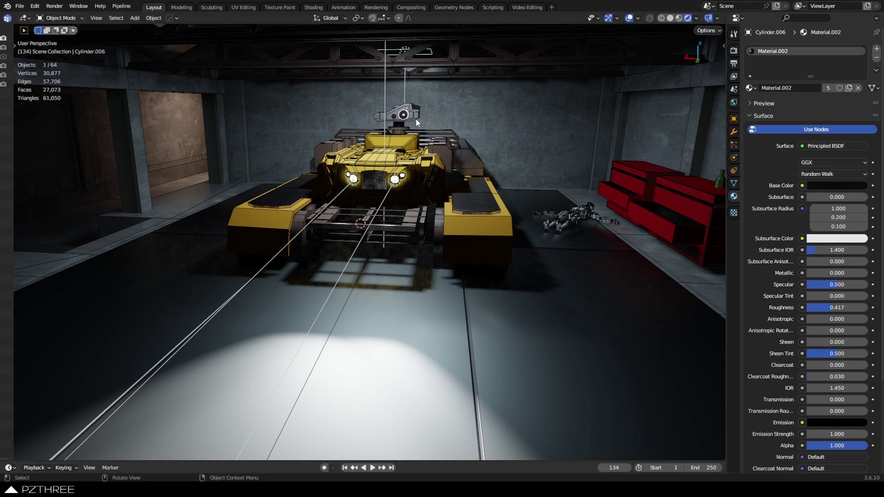
click(416, 115)
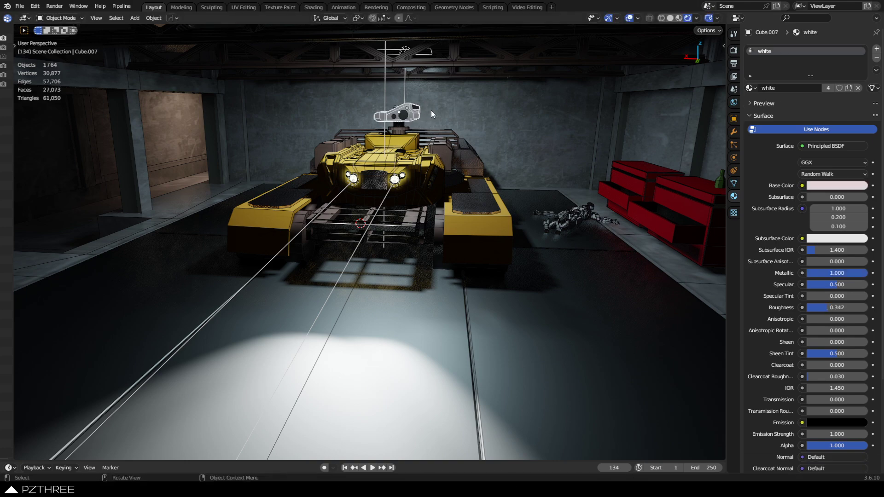
key(a)
key(alt+a)
middle_drag(441, 184, 427, 214)
click(449, 230)
key(g)
right_click(457, 225)
key(alt+a)
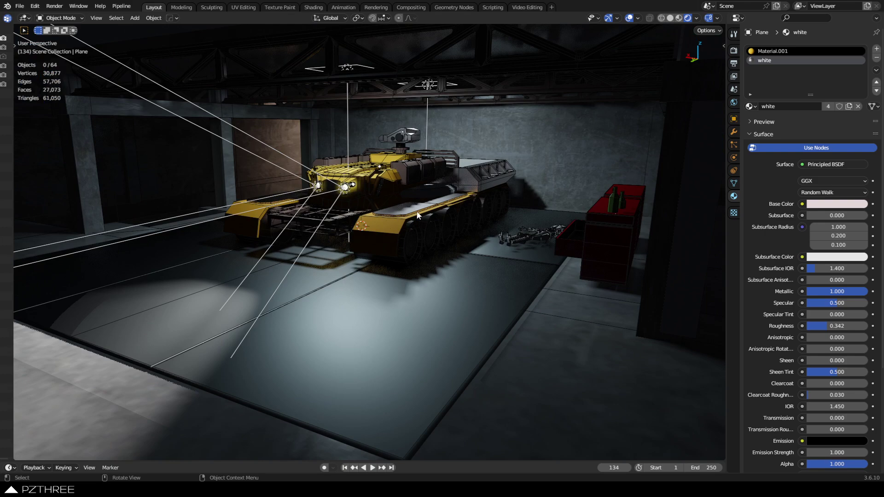
click(415, 227)
click(276, 254)
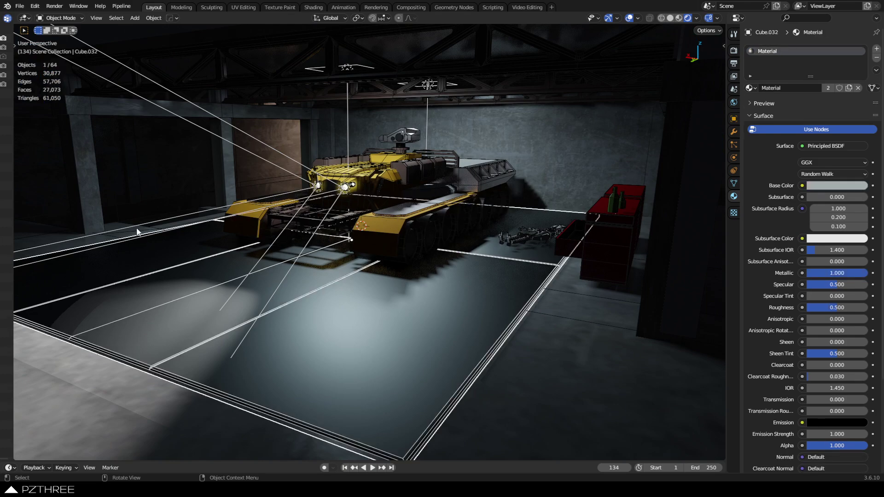
click(95, 209)
click(407, 239)
click(392, 235)
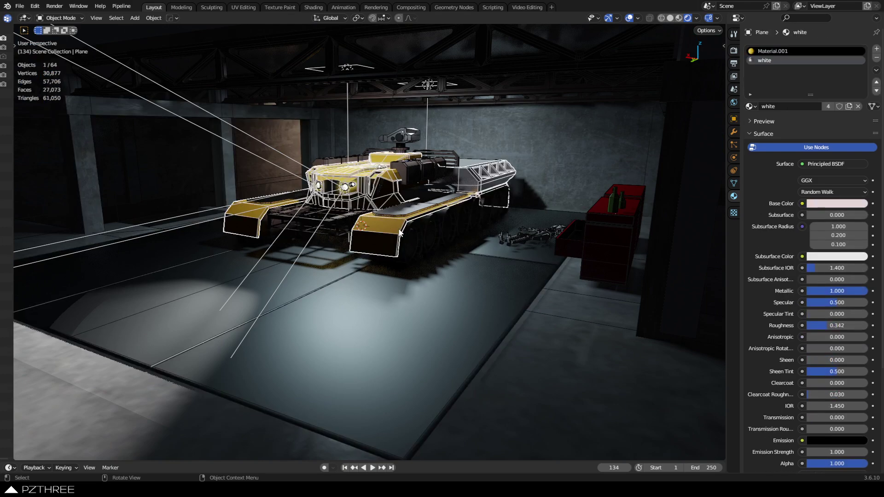
key(g)
key(Escape)
middle_drag(415, 237, 437, 251)
key(alt+a)
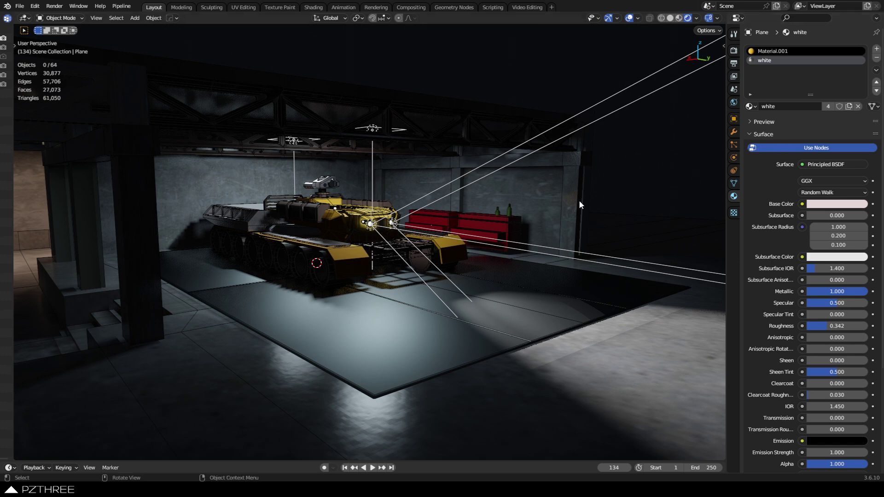
Select the red cabinet (Cube.028) to display its red Material.005 settings.
click(497, 223)
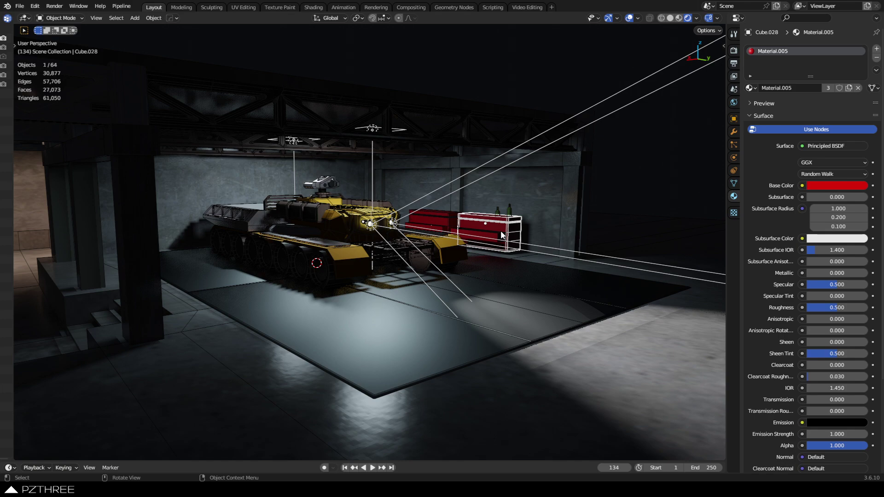
Turn the view toward the tank and select it to show its white material (Metallic 1.0, Roughness 0.342).
middle_drag(503, 235, 302, 250)
click(303, 250)
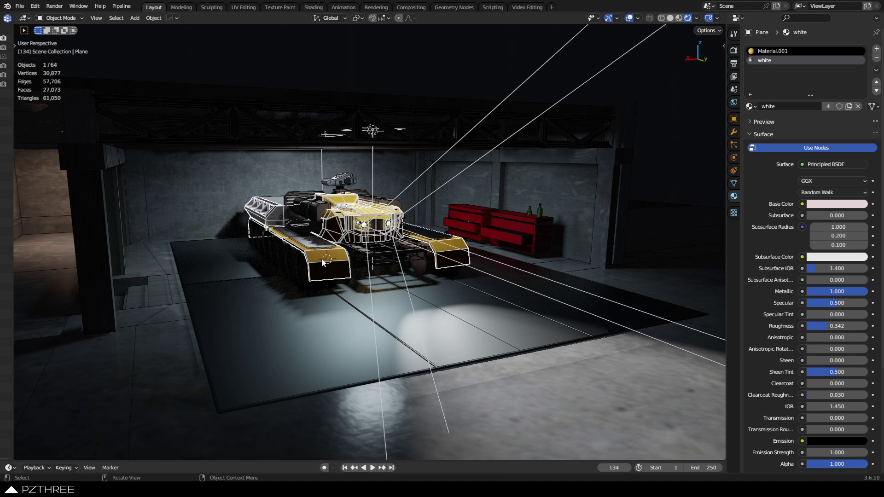
Deselect everything and orbit to the tank's side, showing its lit headlights beside the red cabinets.
click(401, 63)
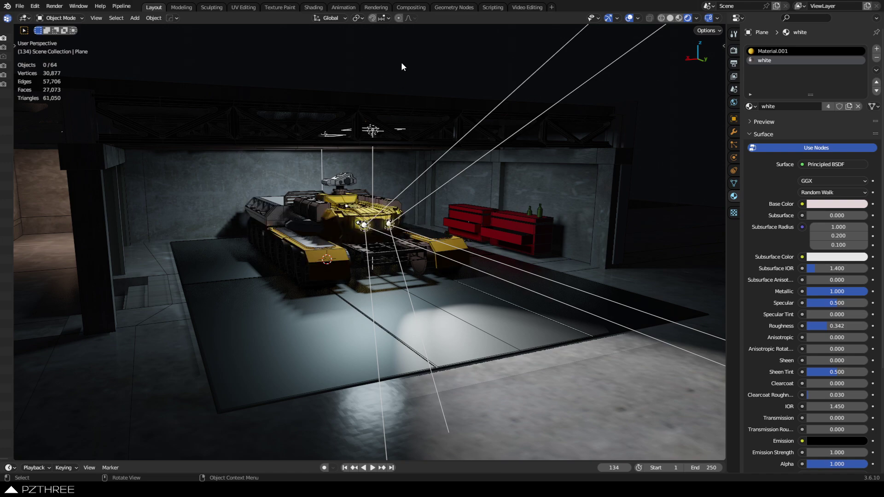
middle_drag(402, 62, 422, 288)
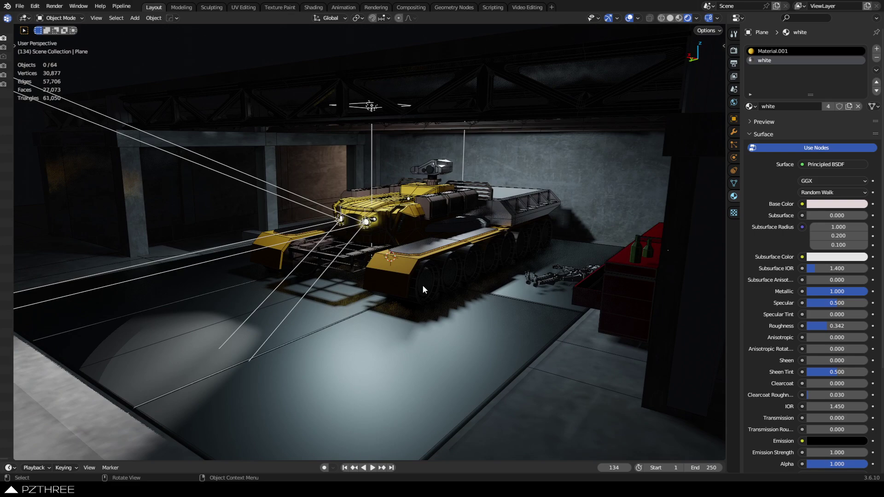
middle_drag(422, 285, 435, 267)
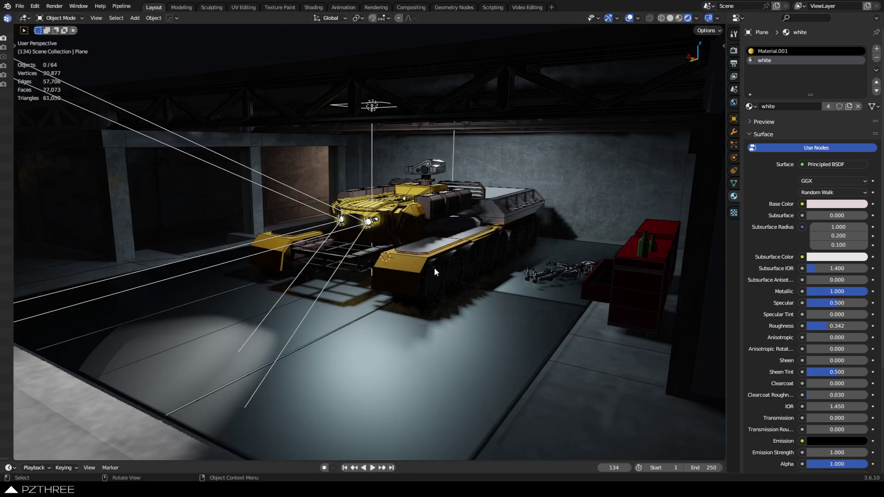